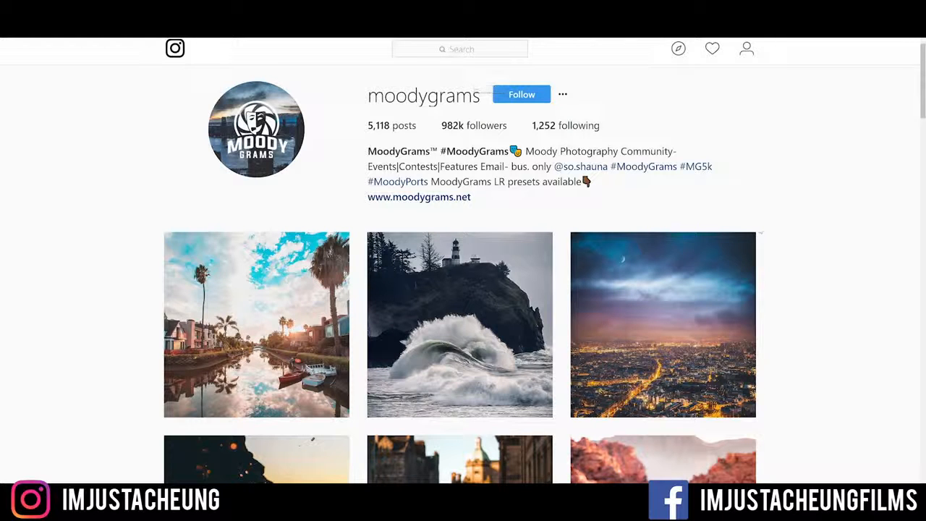
- Browse the moodygrams photo grid on Instagram for examples of the moody colour style
{"action": "scroll", "coordinate": [822, 232], "scroll_direction": "down", "scroll_amount": 2}
{"action": "scroll", "coordinate": [813, 233], "scroll_direction": "down", "scroll_amount": 1}
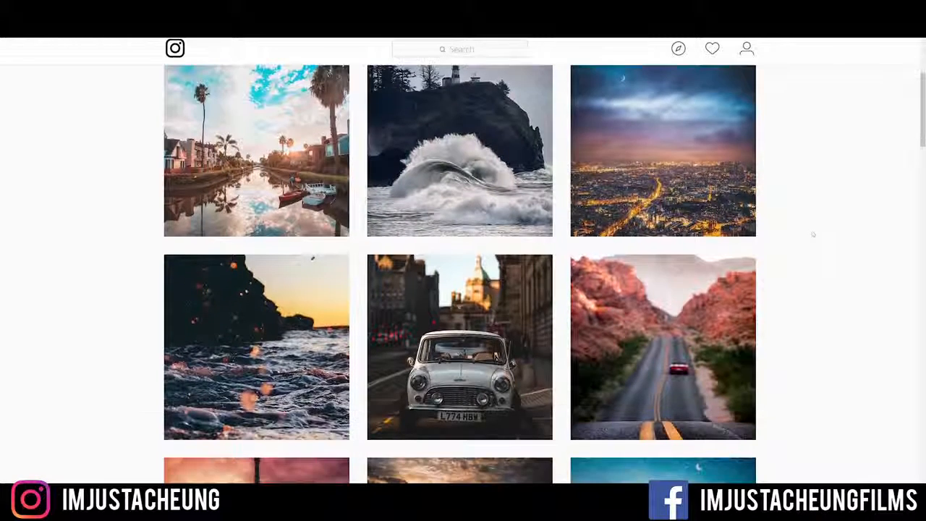
{"action": "scroll", "coordinate": [231, 248], "scroll_direction": "down", "scroll_amount": 1}
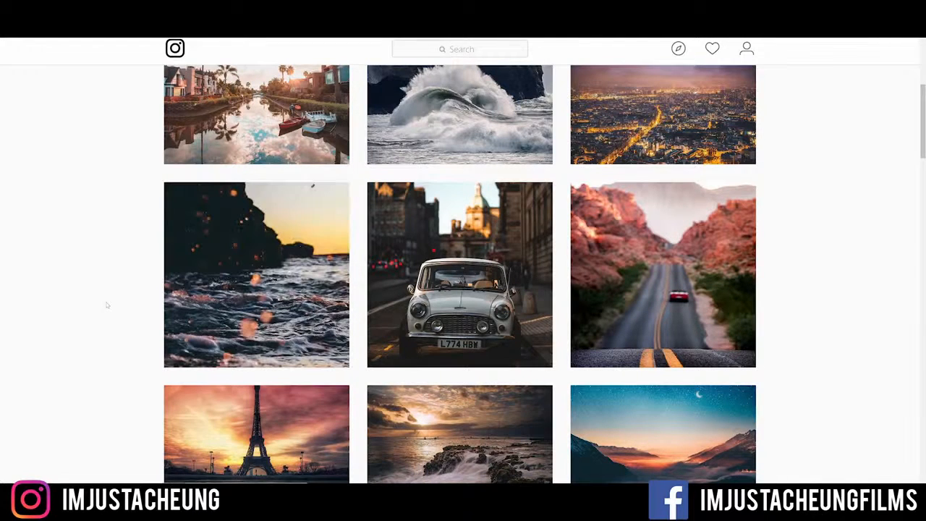
{"action": "scroll", "coordinate": [109, 306], "scroll_direction": "down", "scroll_amount": 2}
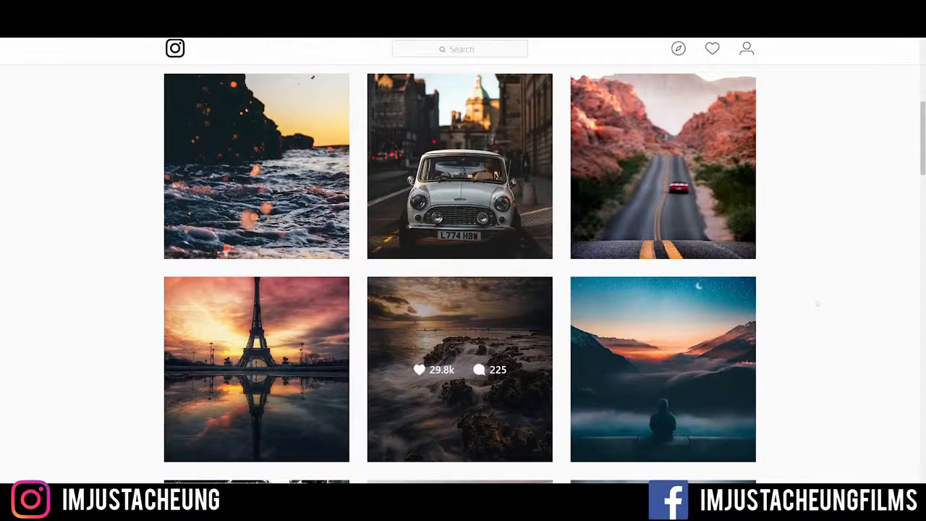
{"action": "scroll", "coordinate": [503, 329], "scroll_direction": "down", "scroll_amount": 3}
{"action": "scroll", "coordinate": [502, 330], "scroll_direction": "down", "scroll_amount": 2}
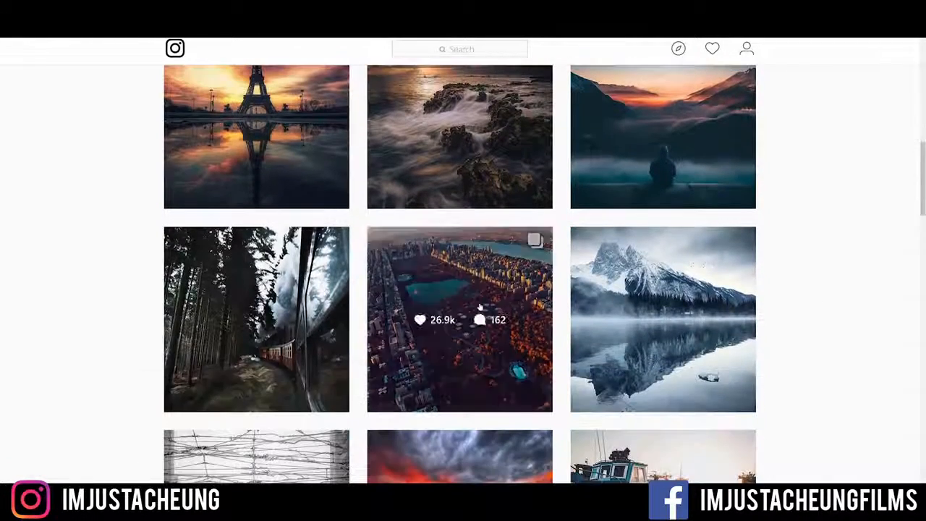
{"action": "scroll", "coordinate": [822, 294], "scroll_direction": "down", "scroll_amount": 1}
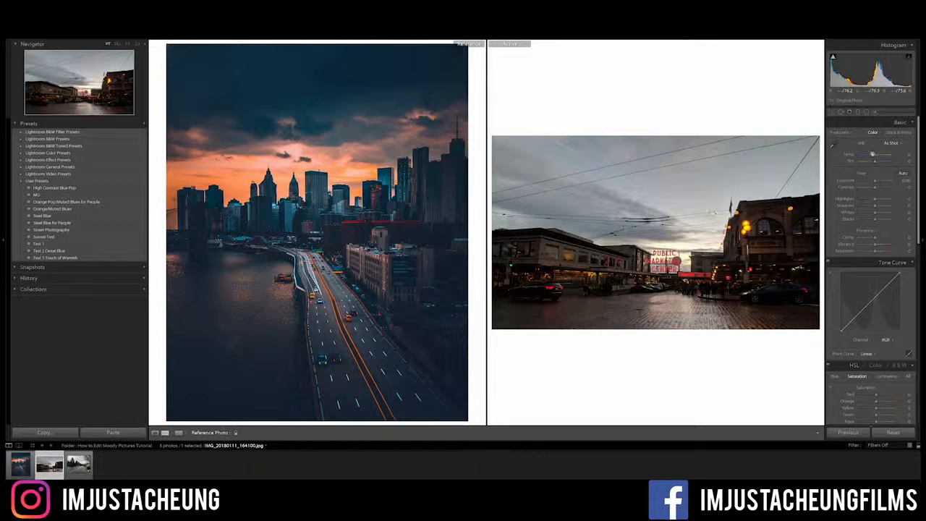
- Set Highlights to -70 and Shadows to +85 on the Public Market street photo
{"action": "left_click", "coordinate": [902, 199]}
{"action": "type", "text": "-70"}
{"action": "key", "text": "Return"}
{"action": "key", "text": "Tab"}
{"action": "type", "text": "80"}
{"action": "key", "text": "Return"}
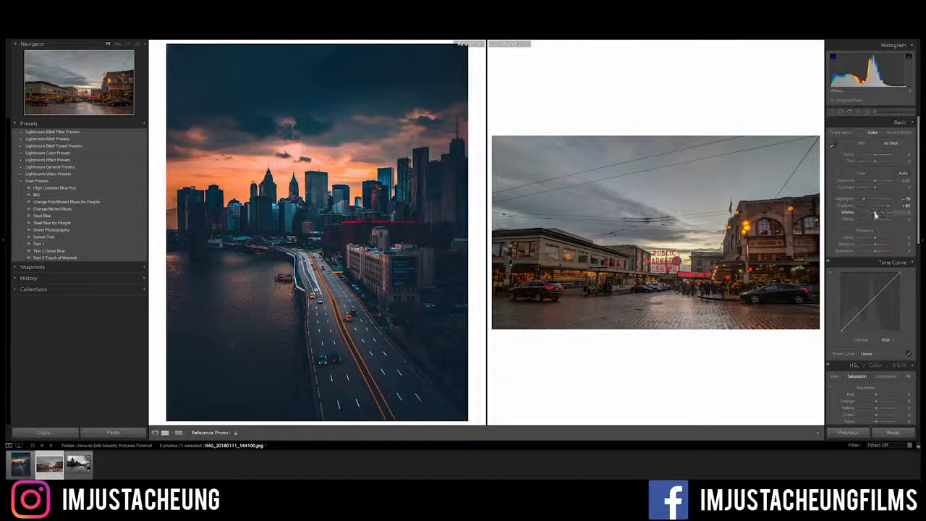
- Set Whites to +40, Blacks to about -35 and Vibrance to +19
{"action": "left_click_drag", "start_coordinate": [875, 215], "coordinate": [868, 220]}
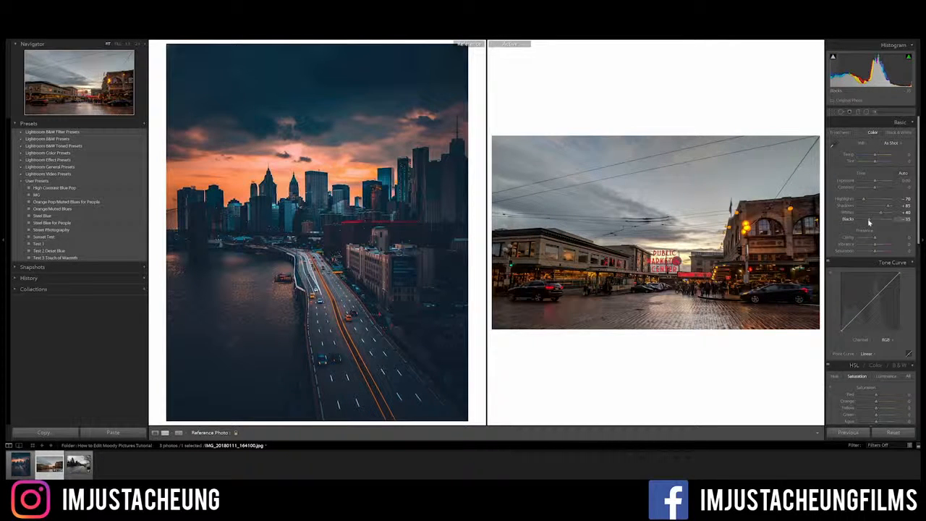
{"action": "left_click_drag", "start_coordinate": [868, 222], "coordinate": [868, 222]}
{"action": "left_click_drag", "start_coordinate": [875, 246], "coordinate": [878, 247]}
- Shape the RGB tone curve into an S with darker shadows, brighter highlights and a slightly lifted black point
{"action": "scroll", "coordinate": [872, 307], "scroll_direction": "down", "scroll_amount": 4}
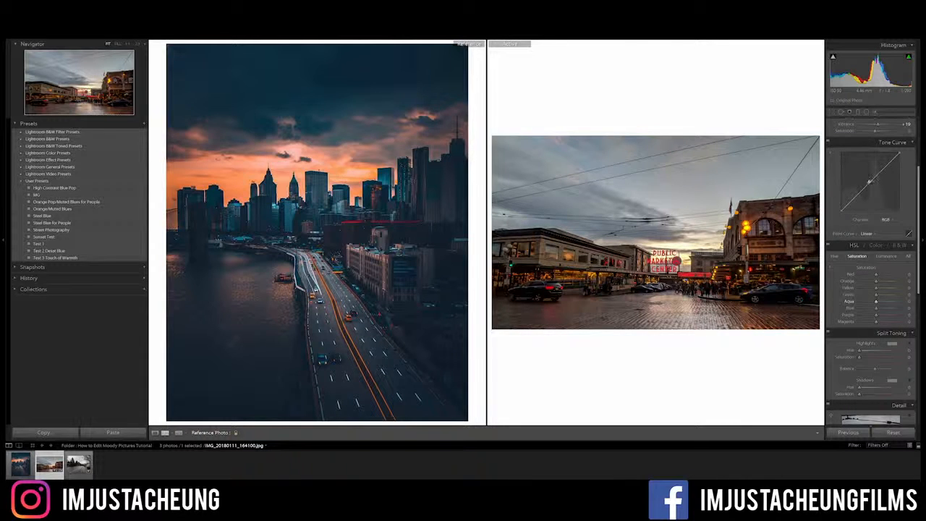
{"action": "left_click_drag", "start_coordinate": [870, 182], "coordinate": [869, 185]}
{"action": "left_click_drag", "start_coordinate": [855, 196], "coordinate": [856, 200]}
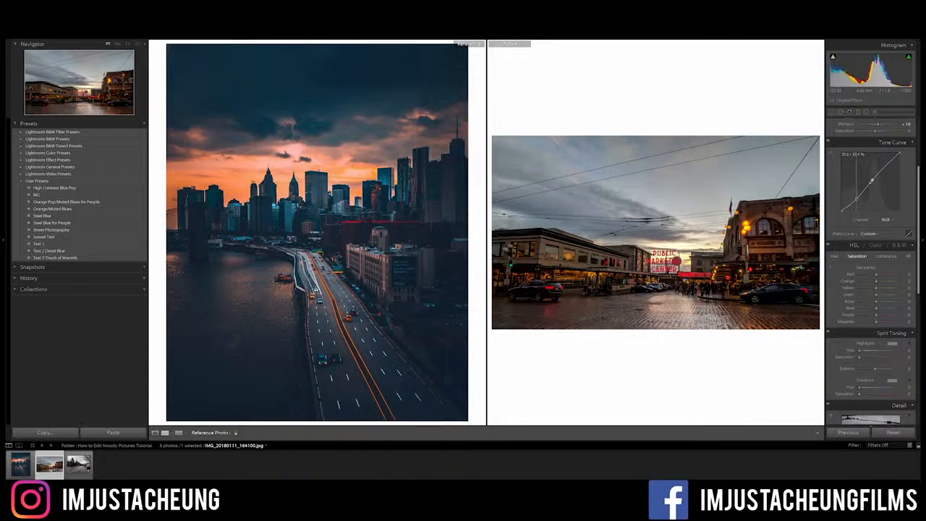
{"action": "left_click_drag", "start_coordinate": [886, 167], "coordinate": [887, 160]}
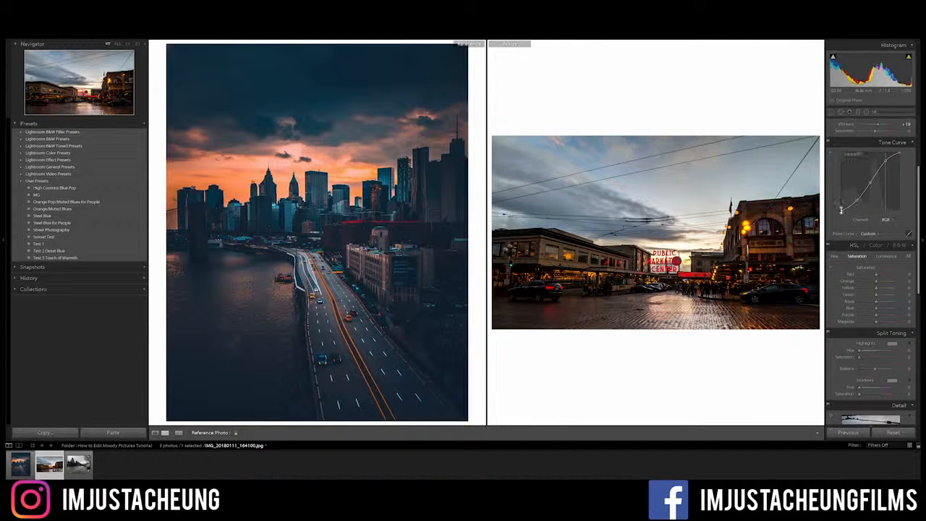
{"action": "left_click_drag", "start_coordinate": [841, 209], "coordinate": [841, 206]}
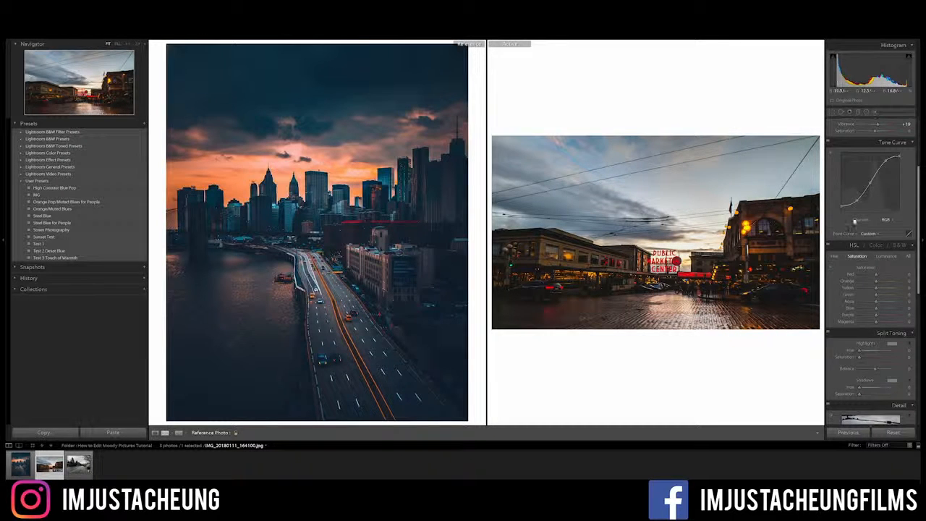
{"action": "left_click_drag", "start_coordinate": [841, 209], "coordinate": [840, 207]}
- Strip the saturation from the greens, aquas, purples and magentas, and boost the orange saturation
{"action": "scroll", "coordinate": [830, 293], "scroll_direction": "down", "scroll_amount": 2}
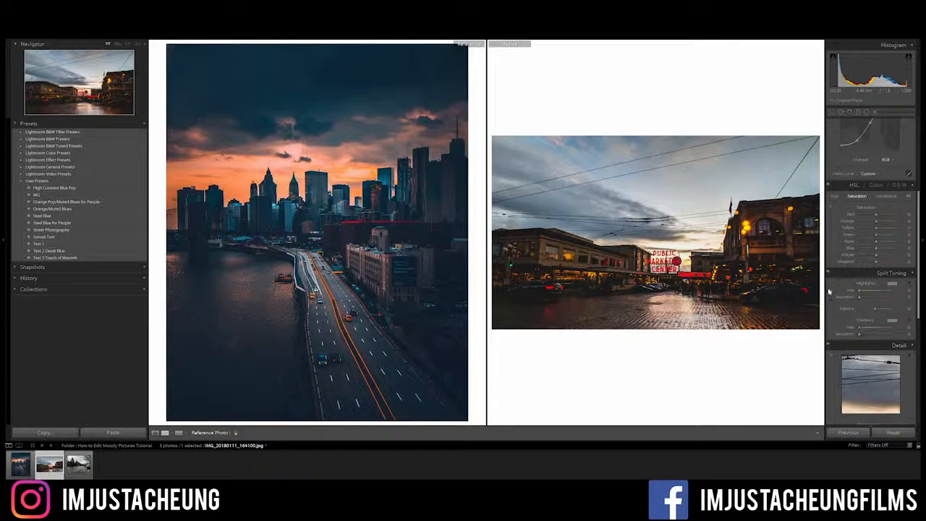
{"action": "left_click", "coordinate": [861, 235]}
{"action": "left_click", "coordinate": [861, 242]}
{"action": "left_click", "coordinate": [860, 255]}
{"action": "left_click_drag", "start_coordinate": [876, 262], "coordinate": [840, 273]}
{"action": "left_click_drag", "start_coordinate": [877, 222], "coordinate": [887, 222]}
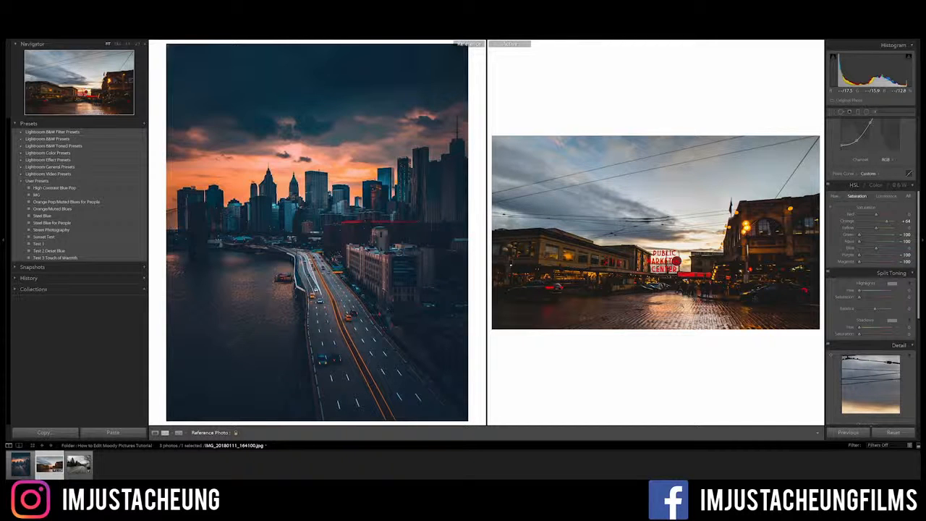
- Shift the HSL hues to -50 for orange, -37 for yellow and -19 for blue
{"action": "left_click", "coordinate": [834, 197]}
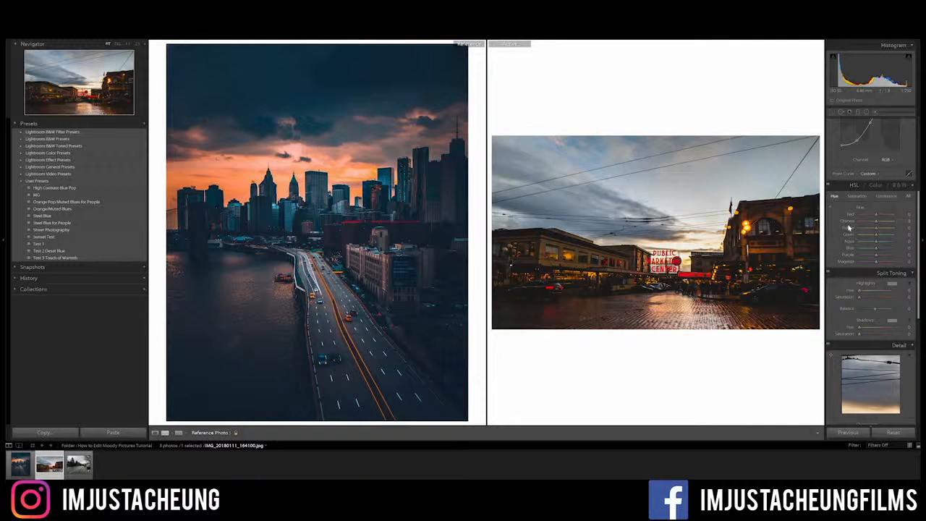
{"action": "left_click_drag", "start_coordinate": [875, 221], "coordinate": [868, 223]}
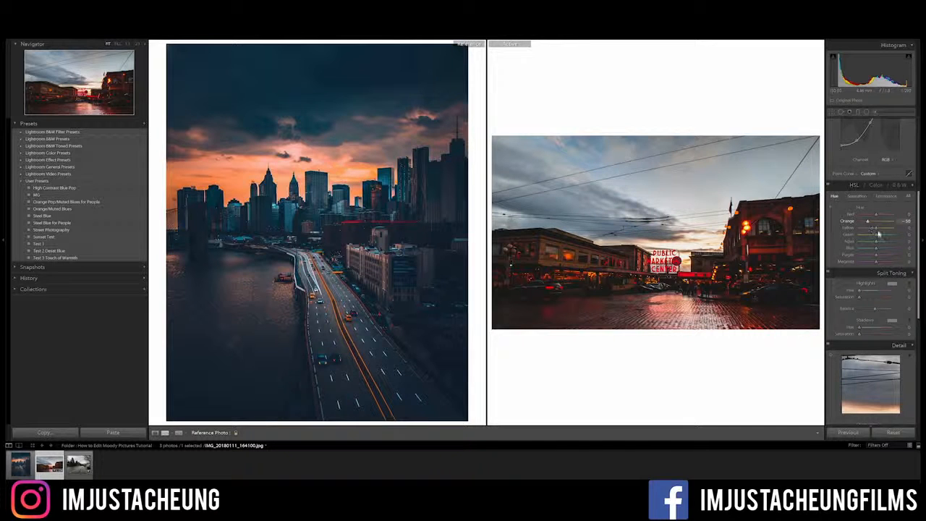
{"action": "left_click_drag", "start_coordinate": [876, 229], "coordinate": [872, 231]}
{"action": "left_click_drag", "start_coordinate": [876, 249], "coordinate": [873, 250]}
- Split-tone the highlights with the blue preset colour, hue 215 and saturation 12
{"action": "scroll", "coordinate": [874, 250], "scroll_direction": "down", "scroll_amount": 2}
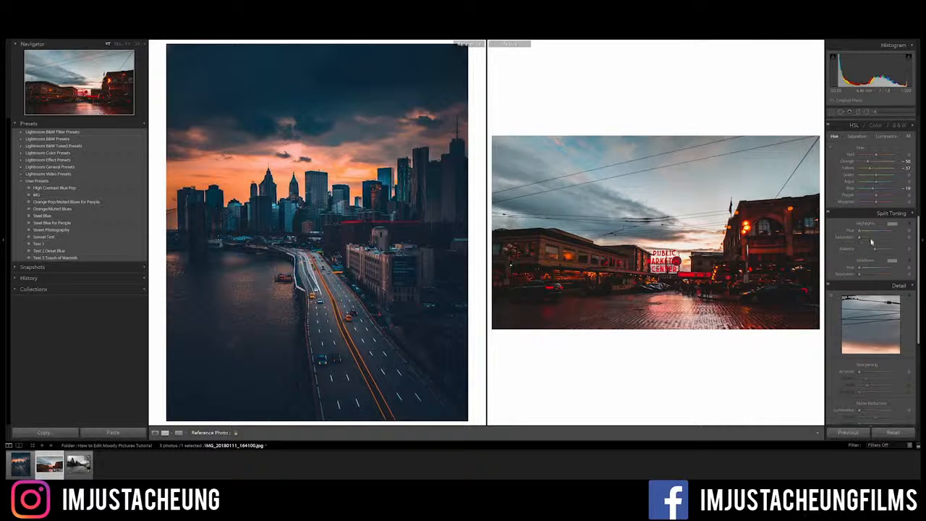
{"action": "left_click", "coordinate": [892, 225]}
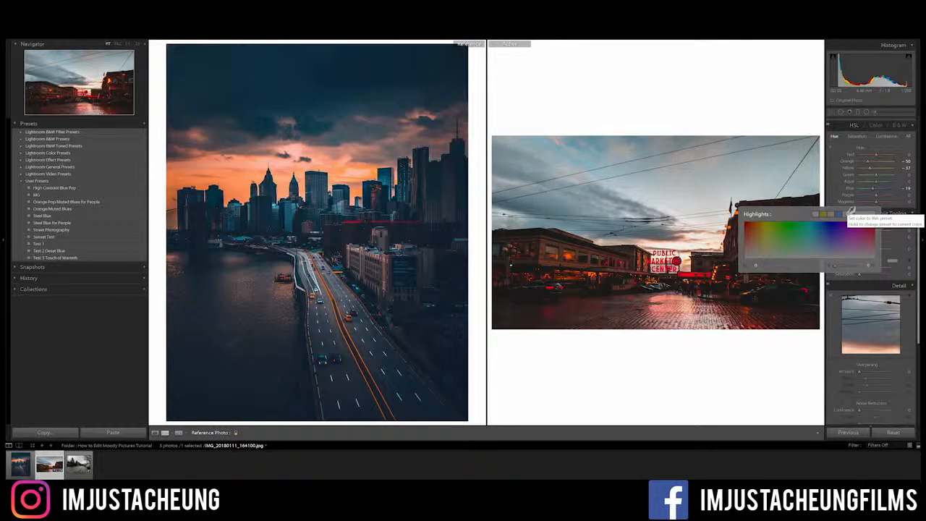
{"action": "left_click", "coordinate": [847, 215]}
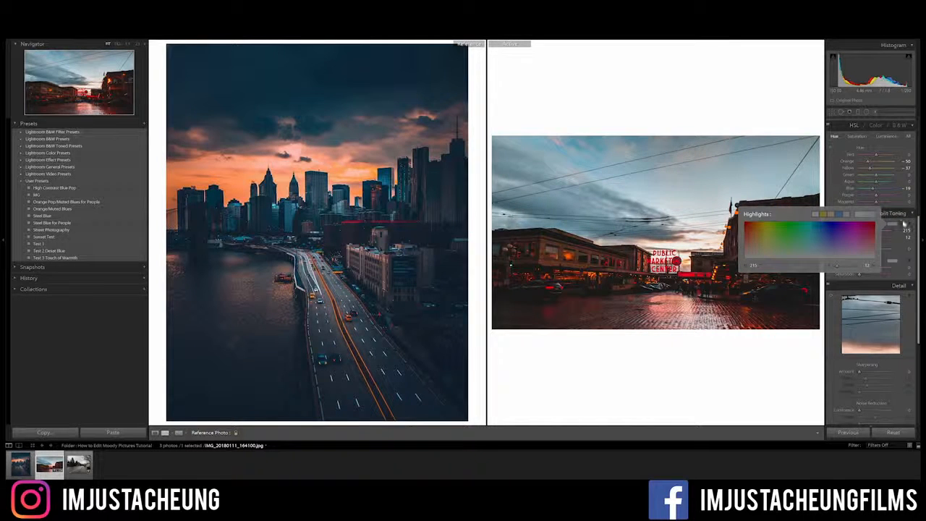
{"action": "left_click", "coordinate": [904, 227]}
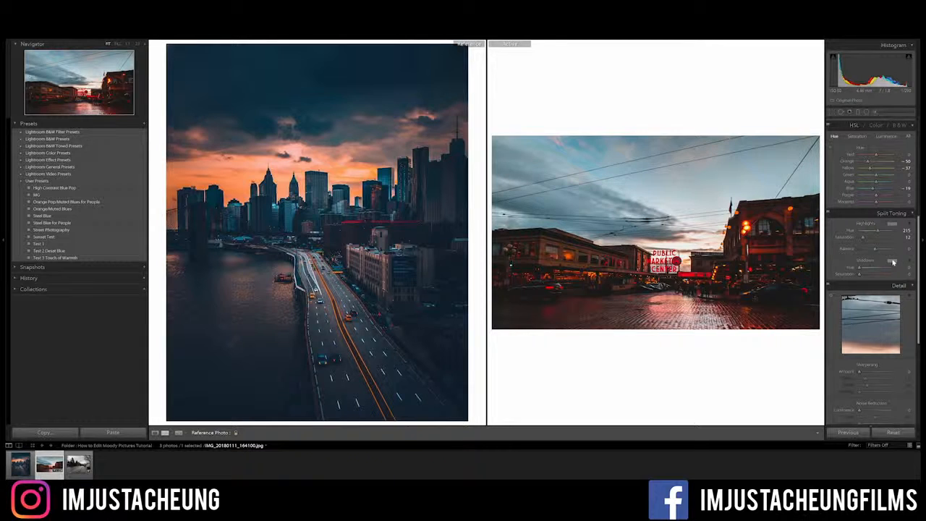
- Split-tone the shadows with the blue preset colour at hue 215 and set their saturation to 30
{"action": "left_click", "coordinate": [892, 261]}
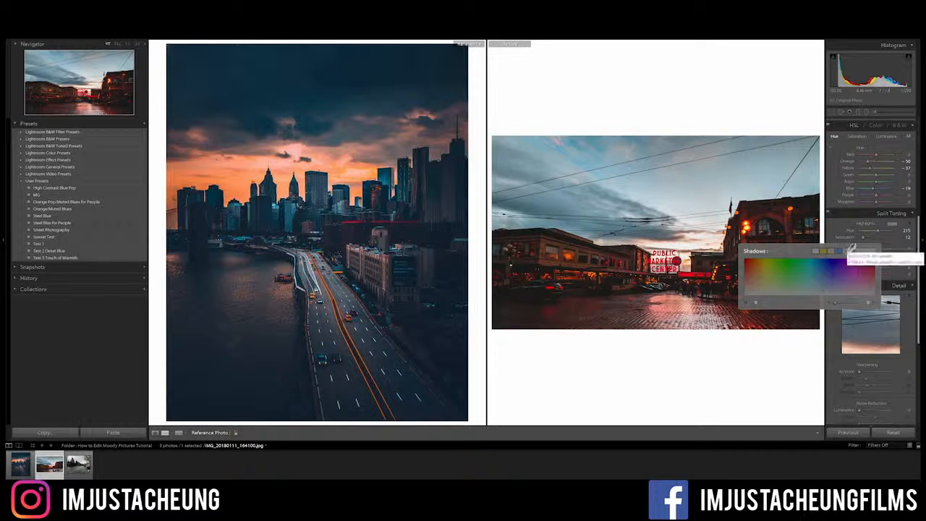
{"action": "left_click", "coordinate": [847, 252]}
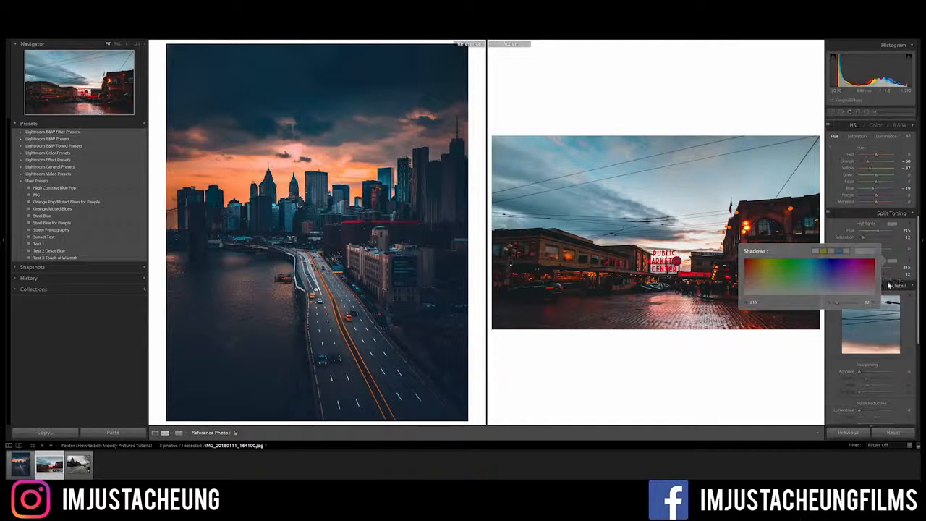
{"action": "left_click", "coordinate": [898, 285]}
{"action": "type", "text": "95"}
{"action": "key", "text": "Return"}
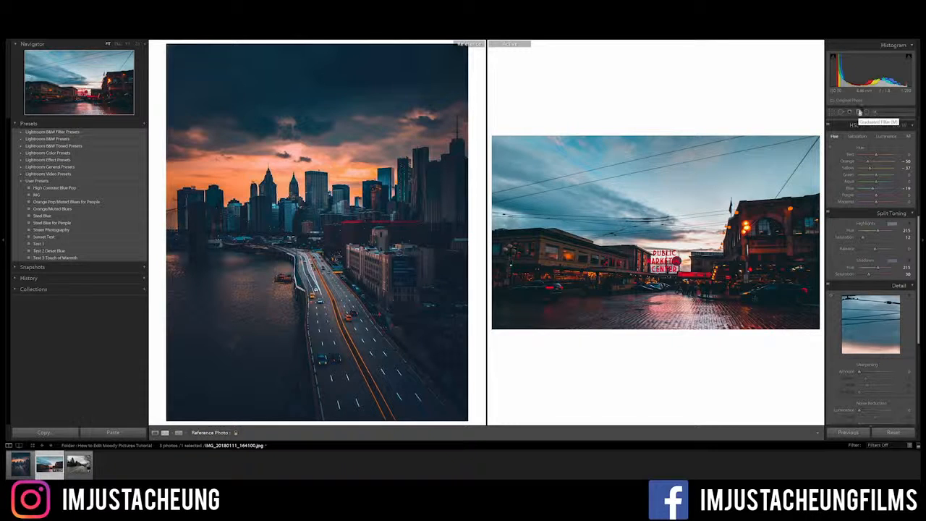
- Add a graduated filter running down over the sky and set its Exposure to -1.67
{"action": "left_click", "coordinate": [858, 113]}
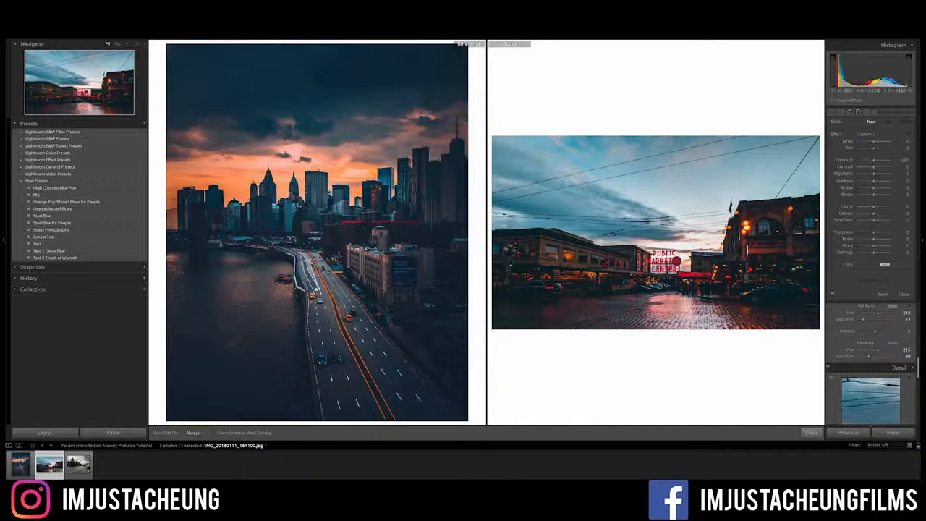
{"action": "left_click_drag", "start_coordinate": [653, 160], "coordinate": [653, 253]}
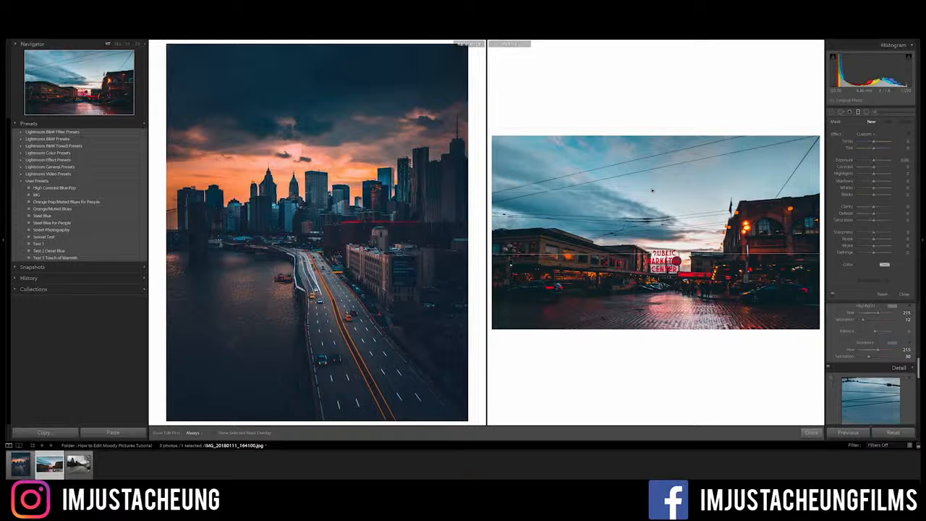
{"action": "left_click_drag", "start_coordinate": [652, 220], "coordinate": [650, 254]}
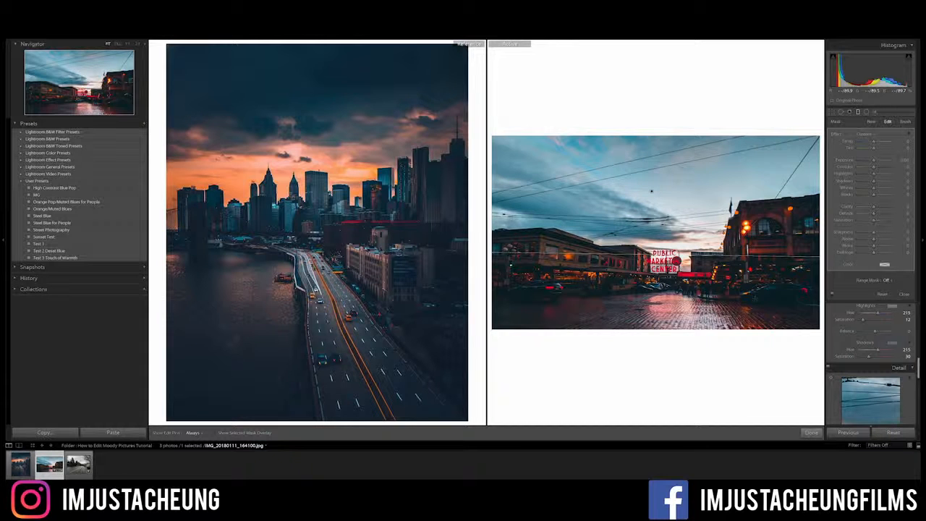
{"action": "left_click", "coordinate": [904, 160]}
{"action": "type", "text": "-1"}
{"action": "key", "text": "Return"}
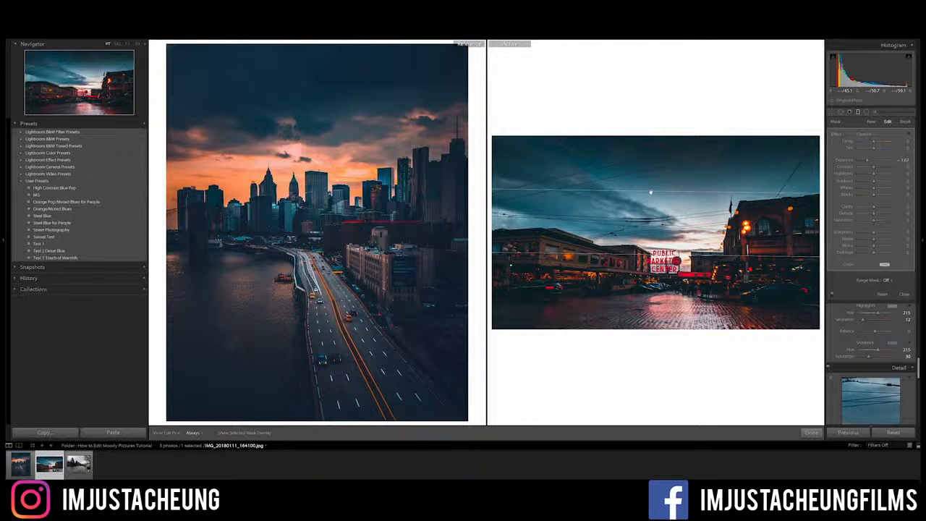
- Move the graduated filter slightly lower, widen its transition across the sky, and compare the photo with the filter off and on
{"action": "mouse_move", "coordinate": [652, 192]}
{"action": "left_mouse_down"}
{"action": "mouse_move", "coordinate": [651, 232]}
{"action": "mouse_move", "coordinate": [656, 169]}
{"action": "mouse_move", "coordinate": [656, 226]}
{"action": "mouse_move", "coordinate": [659, 207]}
{"action": "left_mouse_up"}
{"action": "left_click_drag", "start_coordinate": [652, 288], "coordinate": [660, 204]}
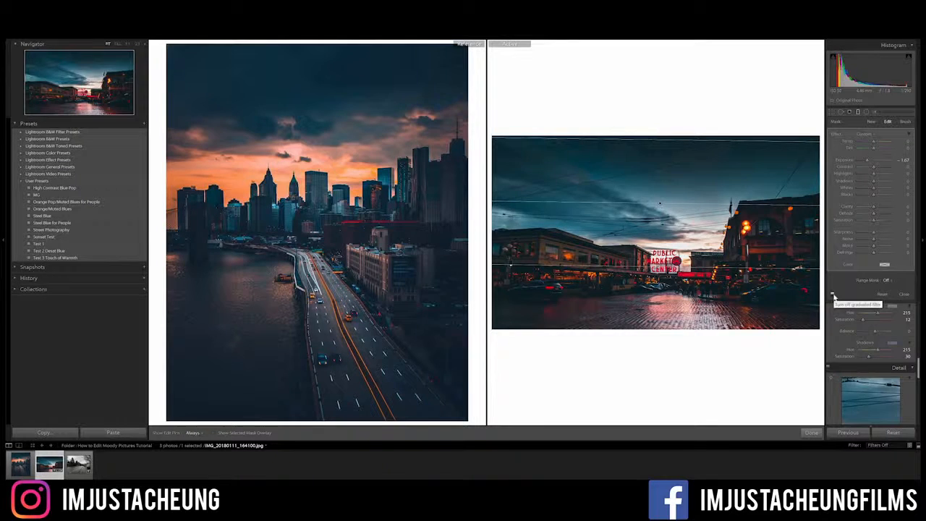
{"action": "left_click", "coordinate": [832, 295]}
{"action": "left_click", "coordinate": [833, 295]}
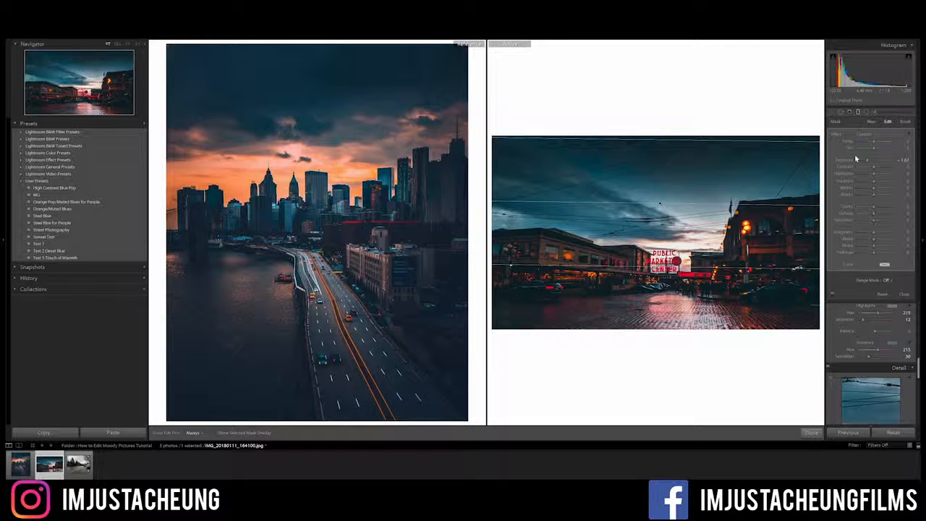
- Draw a wide radial filter and move it over the Public Market sign and the wet street
{"action": "left_click", "coordinate": [866, 113]}
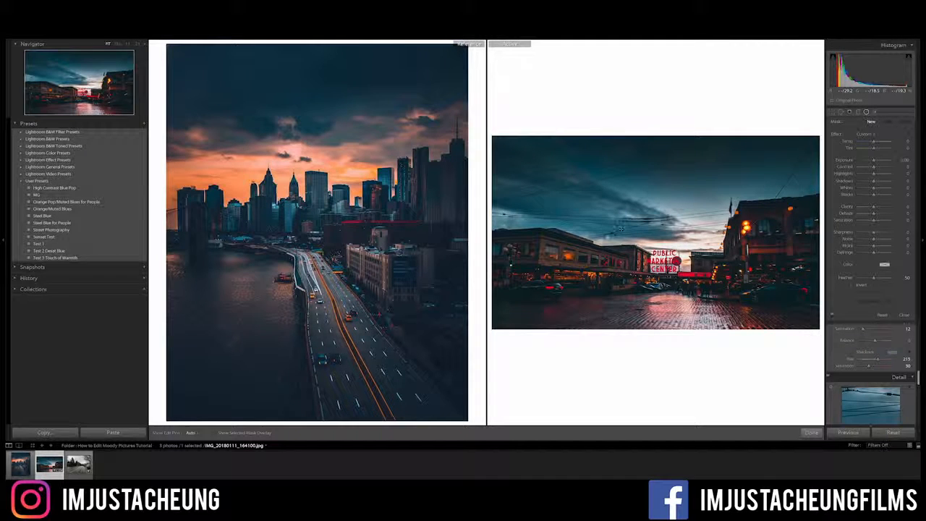
{"action": "left_click_drag", "start_coordinate": [607, 237], "coordinate": [687, 295]}
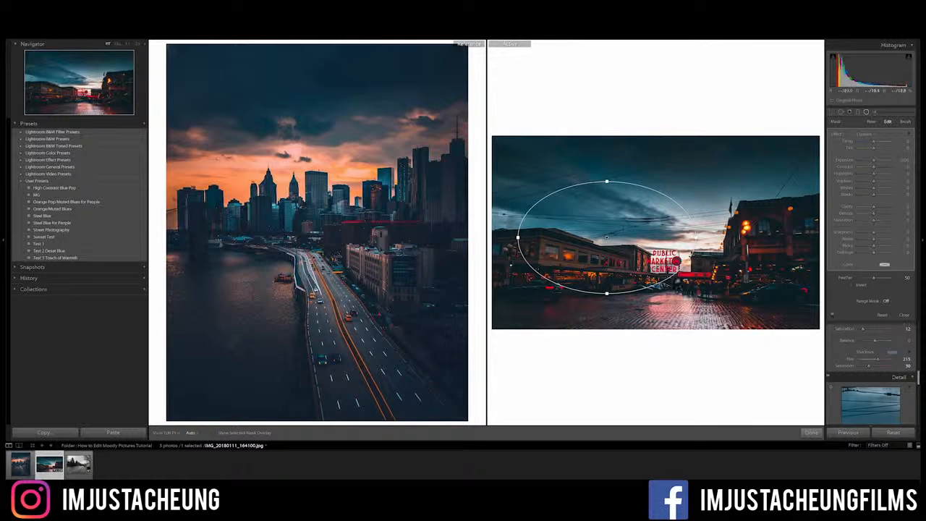
{"action": "left_click_drag", "start_coordinate": [632, 249], "coordinate": [699, 281]}
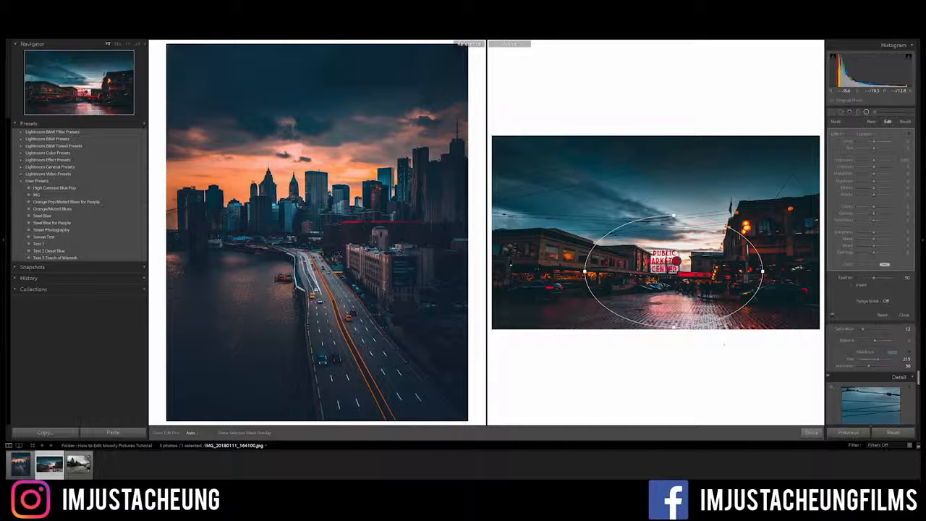
- Invert the radial filter mask with a Feather of 100 and widen the ellipse slightly
{"action": "left_click", "coordinate": [852, 285]}
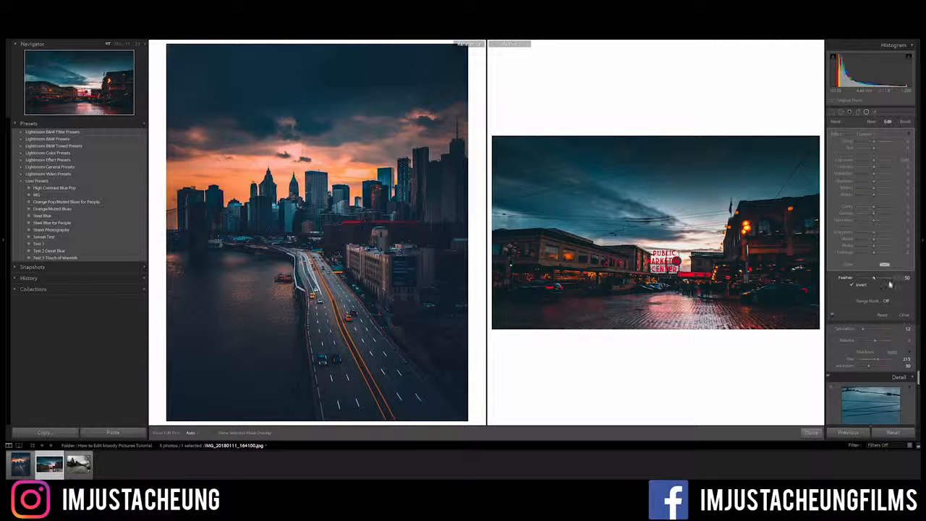
{"action": "left_click", "coordinate": [895, 278]}
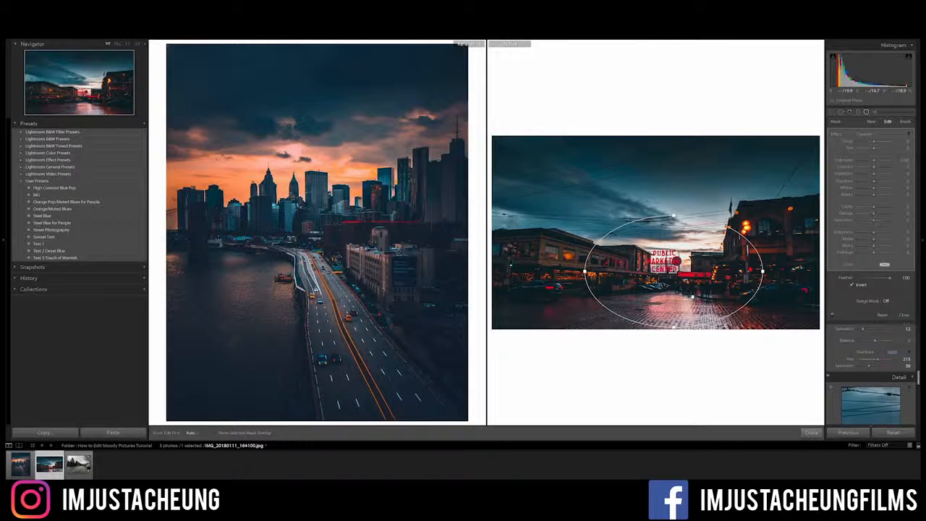
{"action": "left_click_drag", "start_coordinate": [763, 272], "coordinate": [777, 272]}
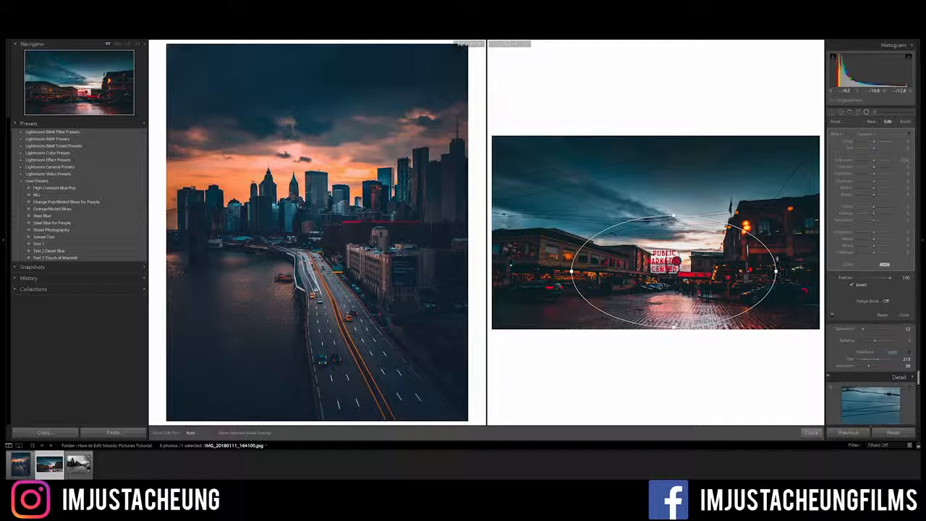
- Set the radial filter's Exposure to 0.50, Highlights to -100 and Shadows to 100, and centre it on the market sign
{"action": "left_click", "coordinate": [900, 159]}
{"action": "type", "text": "0.5"}
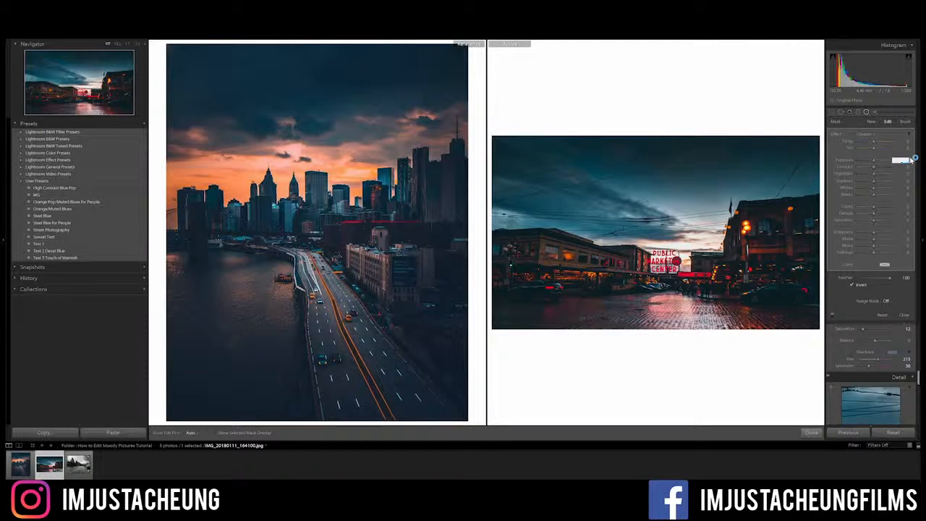
{"action": "key", "text": "Return"}
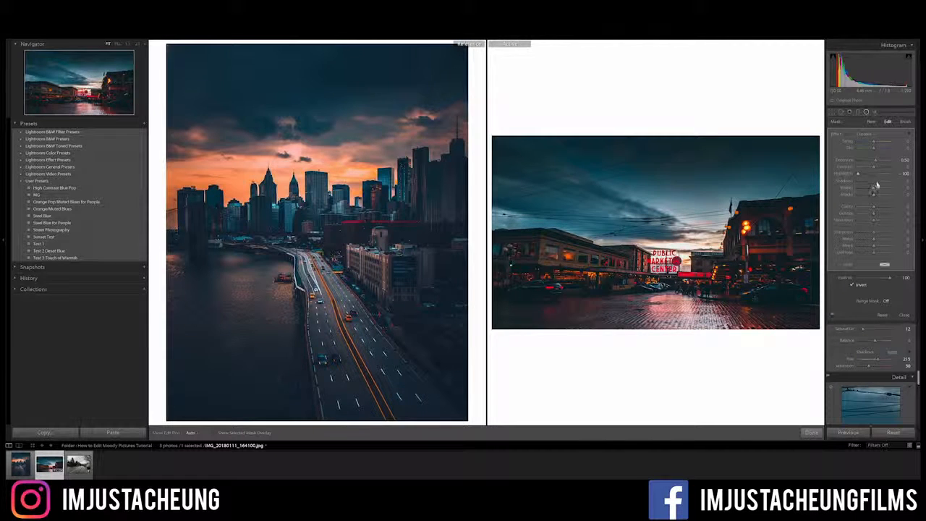
{"action": "left_click_drag", "start_coordinate": [874, 183], "coordinate": [897, 185]}
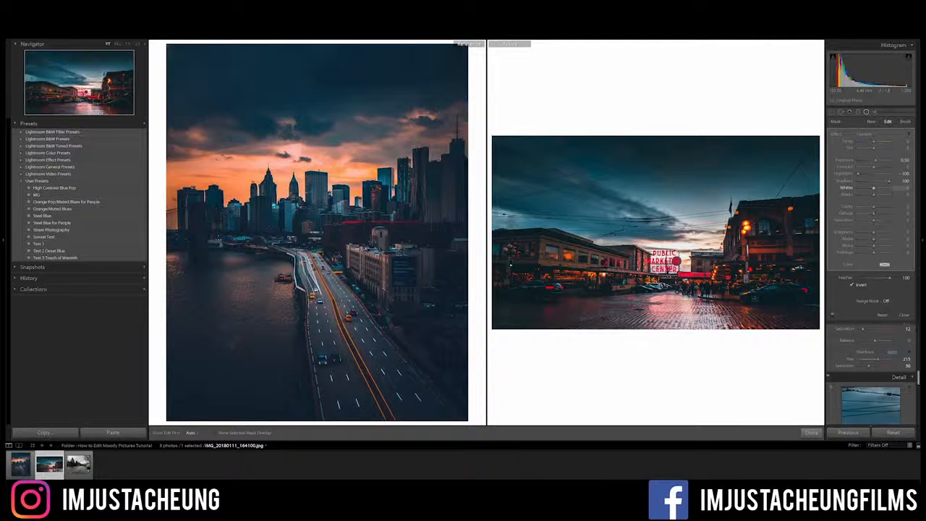
{"action": "left_click_drag", "start_coordinate": [674, 272], "coordinate": [664, 271]}
{"action": "left_click", "coordinate": [832, 318]}
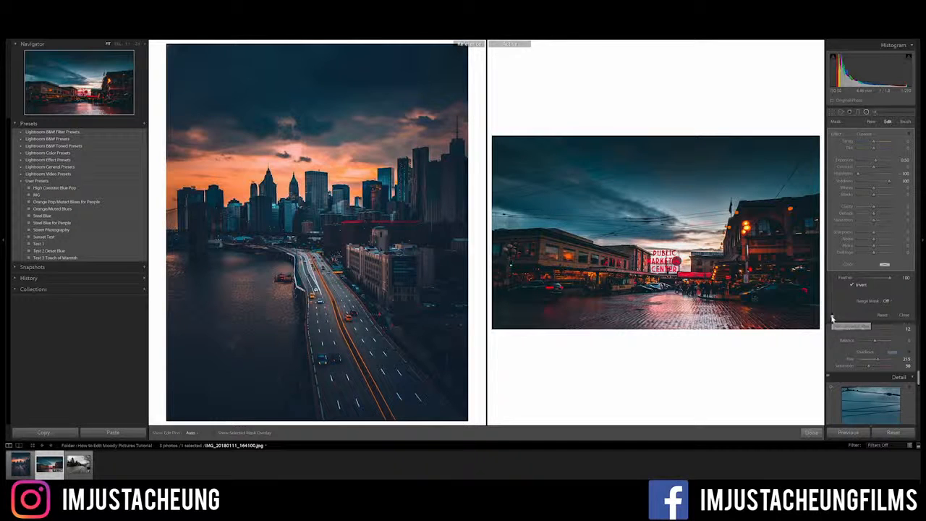
- Finish the radial filter edit and darken the photo's corners by setting the Lens Corrections Vignetting Amount to -80
{"action": "left_click", "coordinate": [832, 318]}
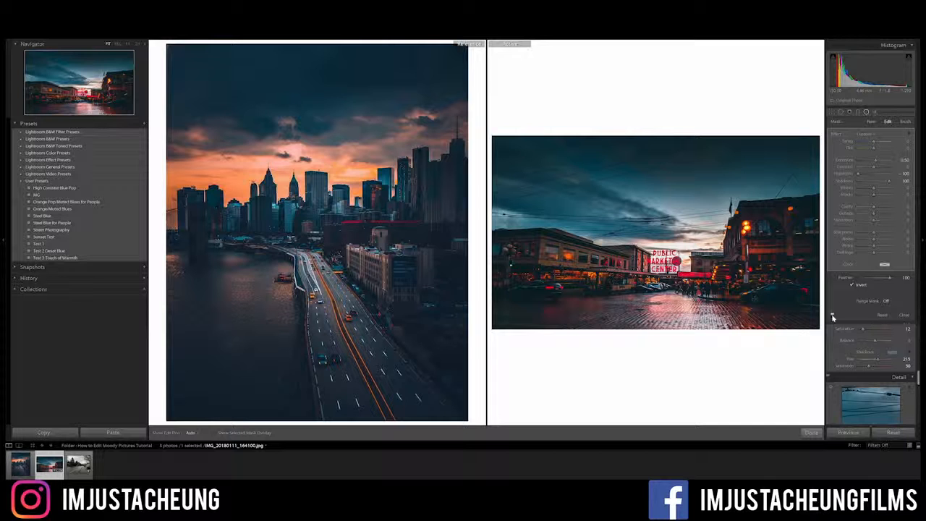
{"action": "left_click", "coordinate": [867, 113]}
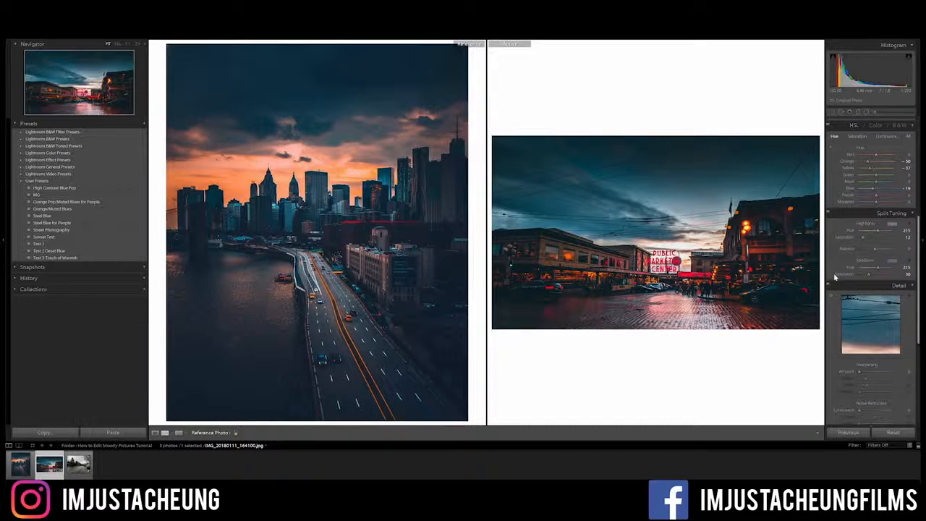
{"action": "scroll", "coordinate": [835, 277], "scroll_direction": "down", "scroll_amount": 5}
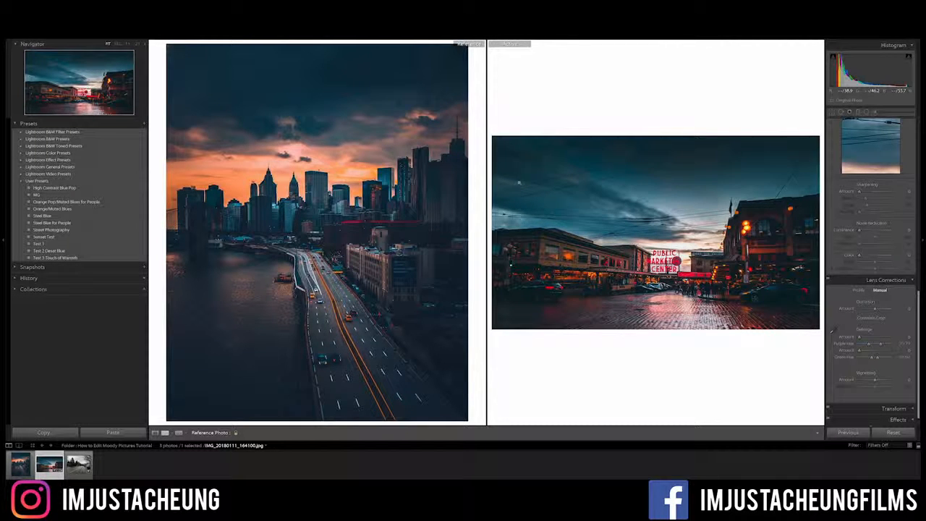
{"action": "left_click_drag", "start_coordinate": [875, 380], "coordinate": [862, 384]}
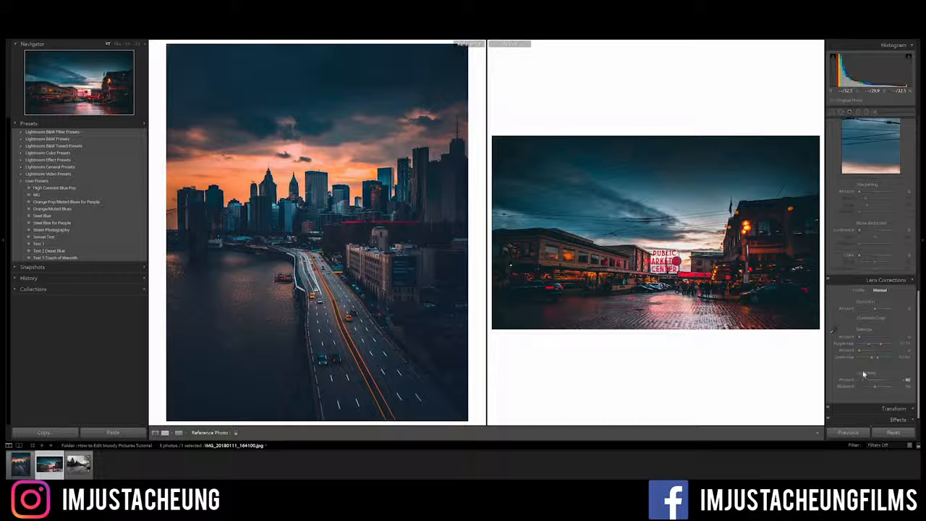
{"action": "left_click_drag", "start_coordinate": [874, 384], "coordinate": [859, 382]}
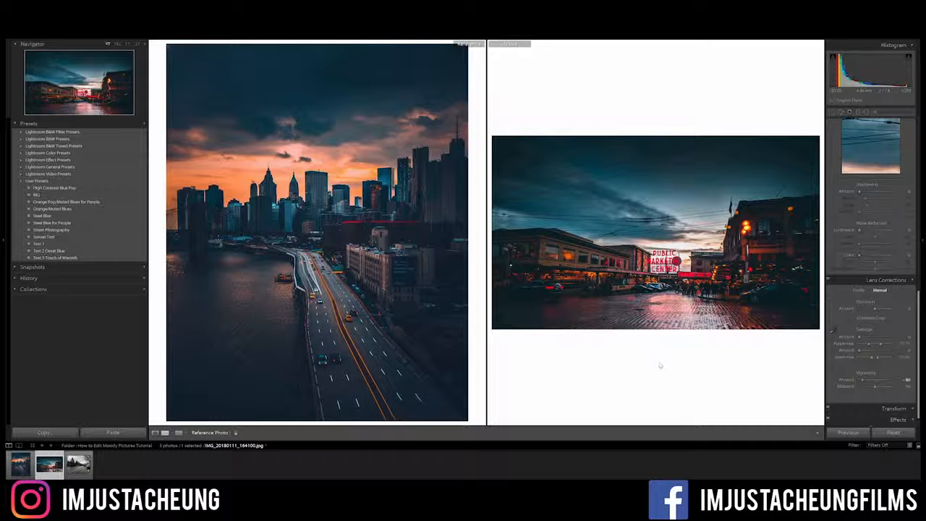
- Save the photo's develop settings as a preset named Moody Tones in the User Presets folder, leaving Exposure out
{"action": "left_click", "coordinate": [144, 126]}
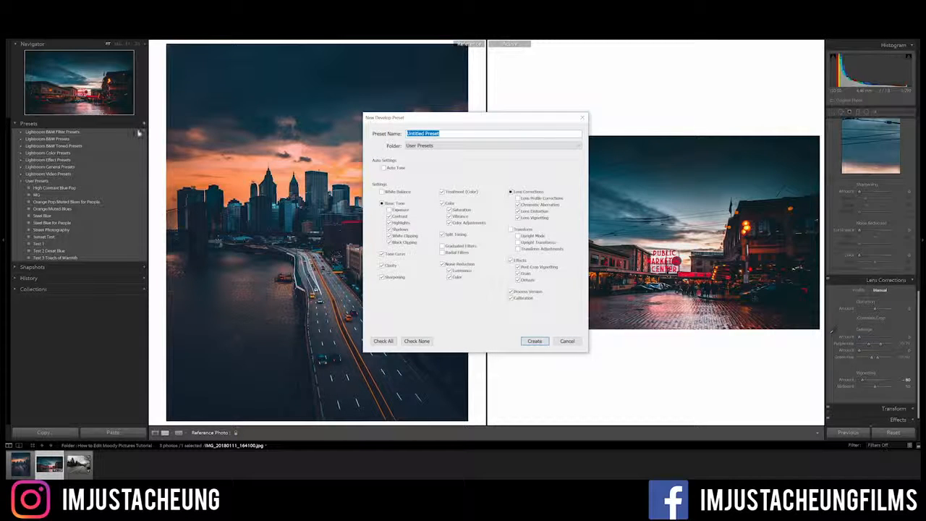
{"action": "left_click", "coordinate": [444, 133]}
{"action": "triple_click", "coordinate": [444, 133]}
{"action": "type", "text": "Moody Tones"}
{"action": "left_click", "coordinate": [389, 210]}
{"action": "left_click", "coordinate": [389, 210]}
{"action": "left_click", "coordinate": [535, 341]}
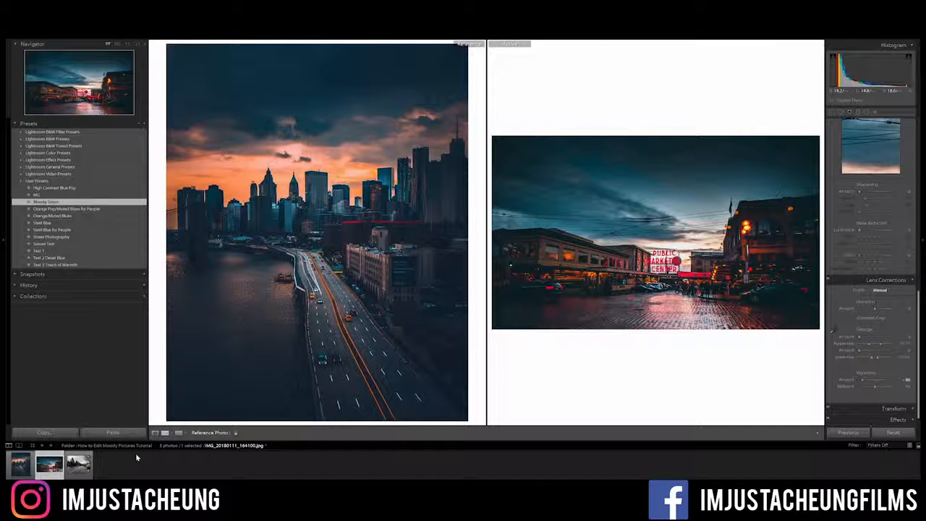
- Apply the Moody Tones preset to the photo of the residential road with evergreen trees
{"action": "left_click", "coordinate": [78, 464]}
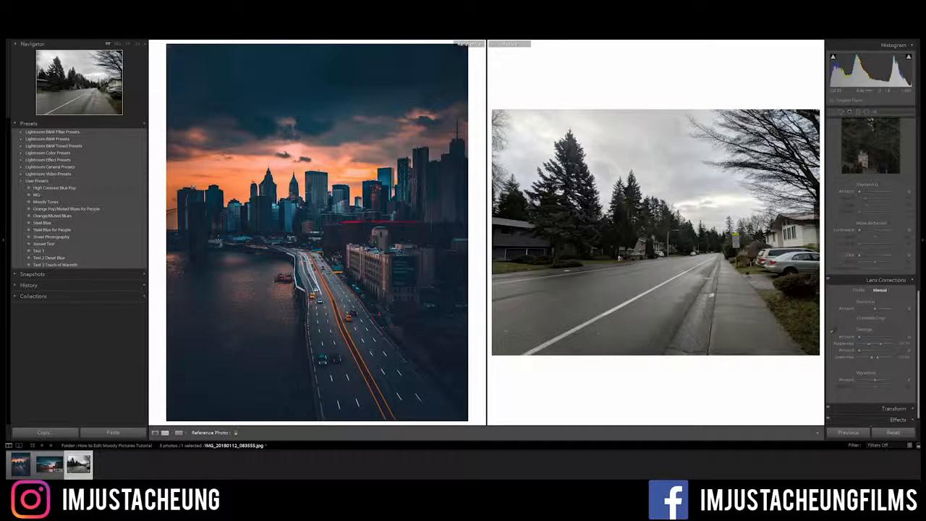
{"action": "left_click", "coordinate": [48, 202]}
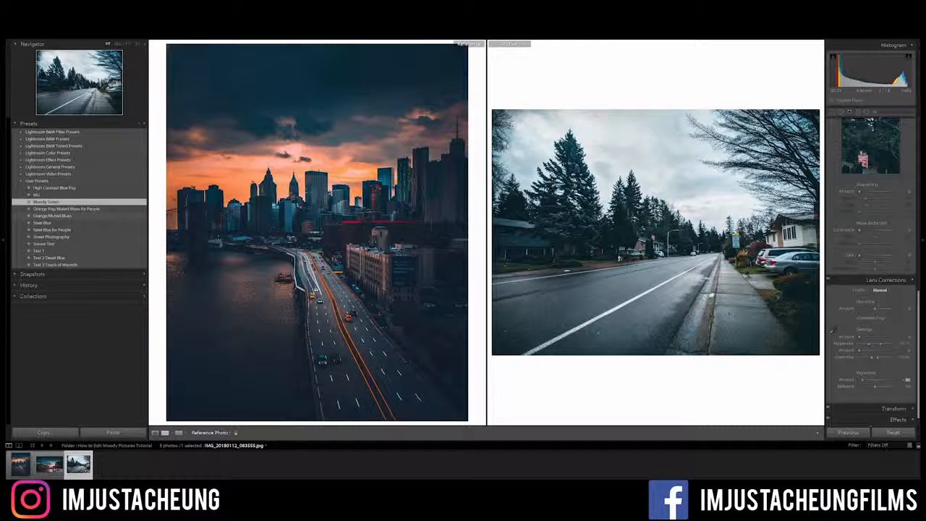